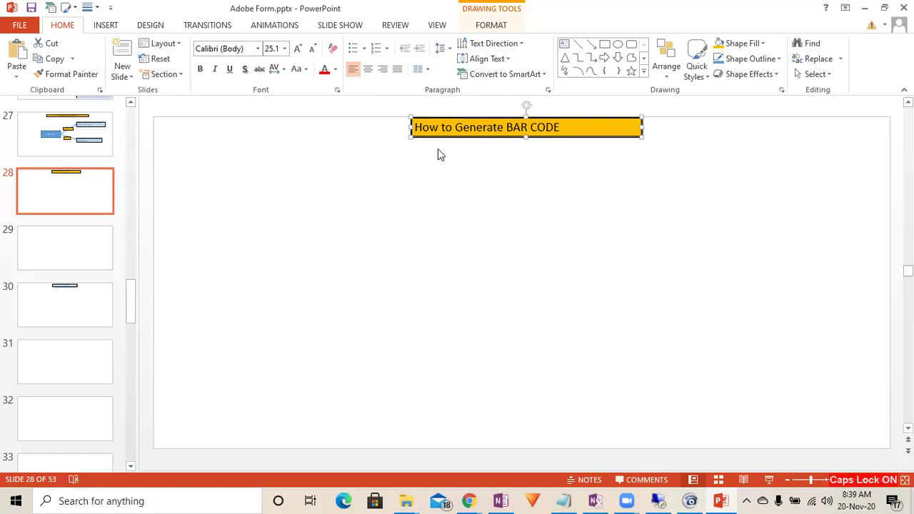
# Step: In the SAP session, start the Form Builder (SFP) and enter the form name ZADOBE_BARCODE_DEMO
pyautogui.click(455, 128)
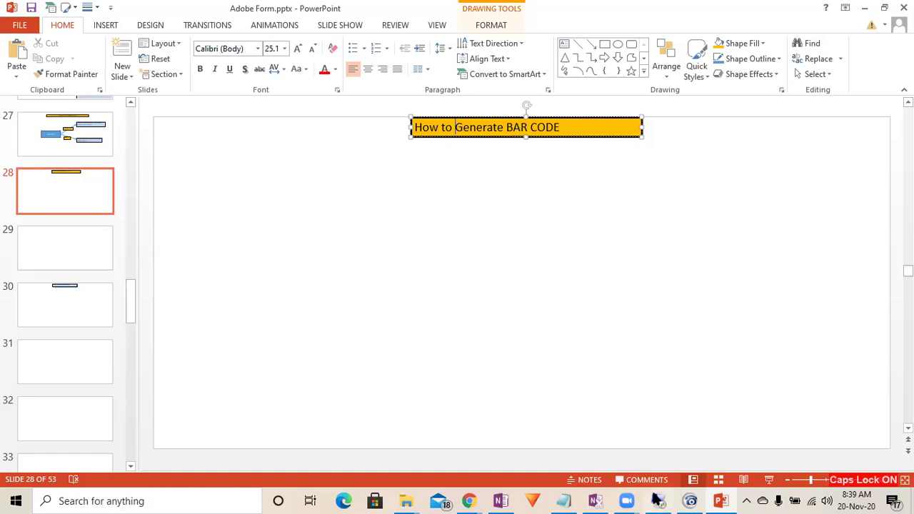
pyautogui.click(658, 501)
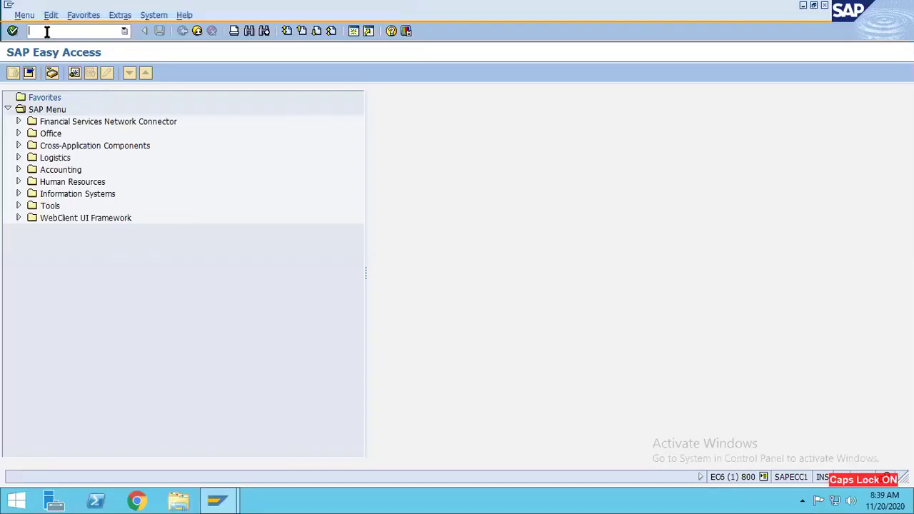
pyautogui.write('sfp')
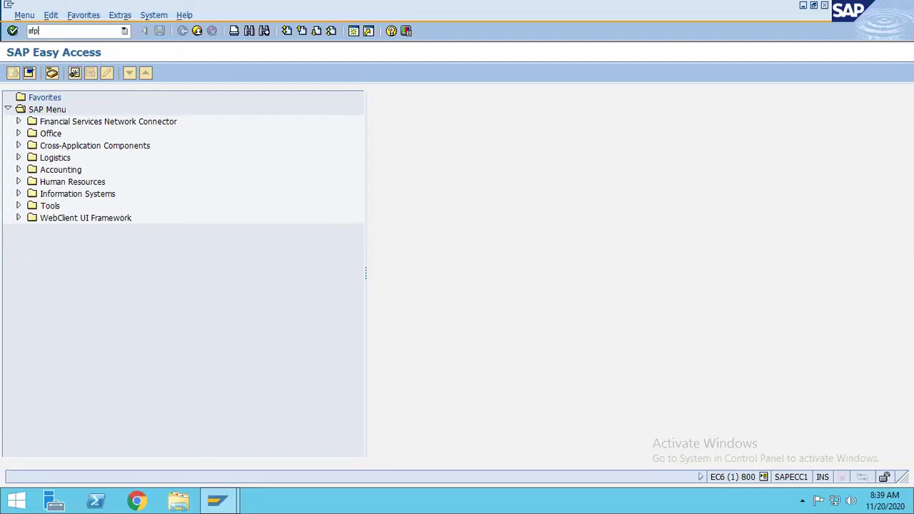
pyautogui.press('Return')
pyautogui.press('capslock')
pyautogui.write('Z')
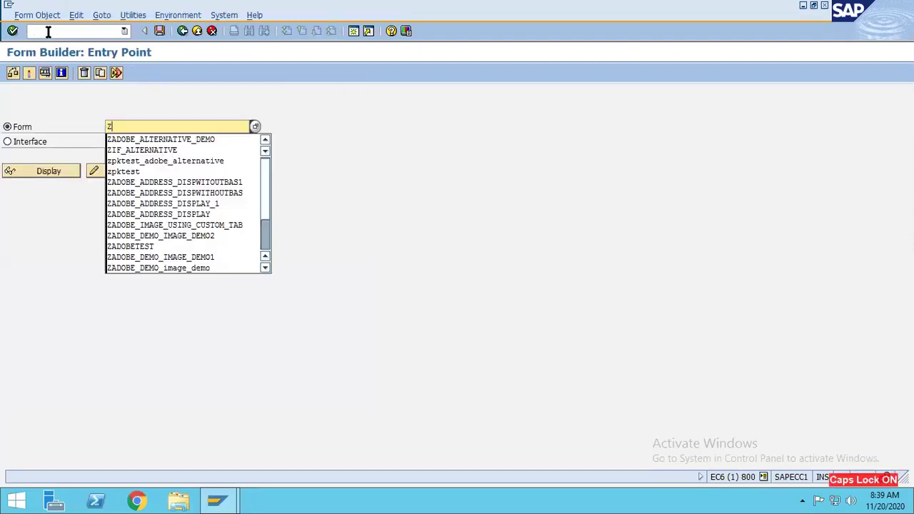
pyautogui.write('ADOBE')
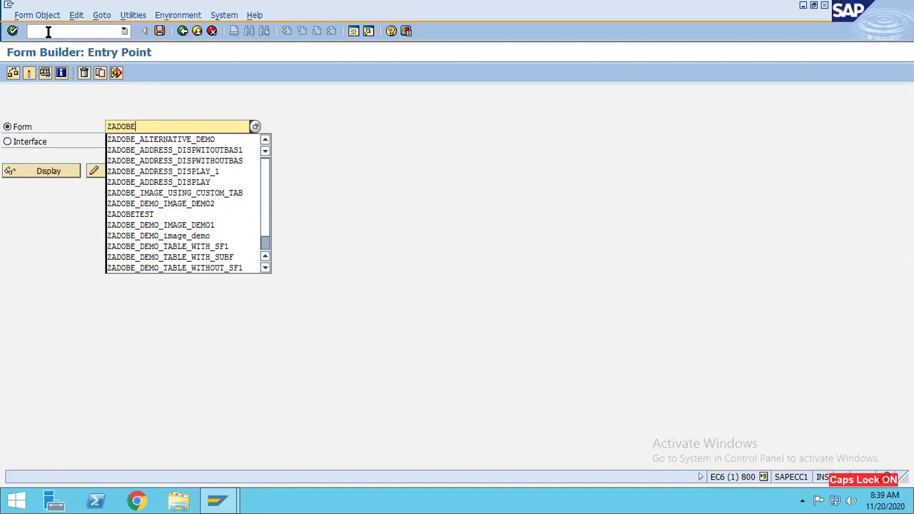
pyautogui.write('_BARC')
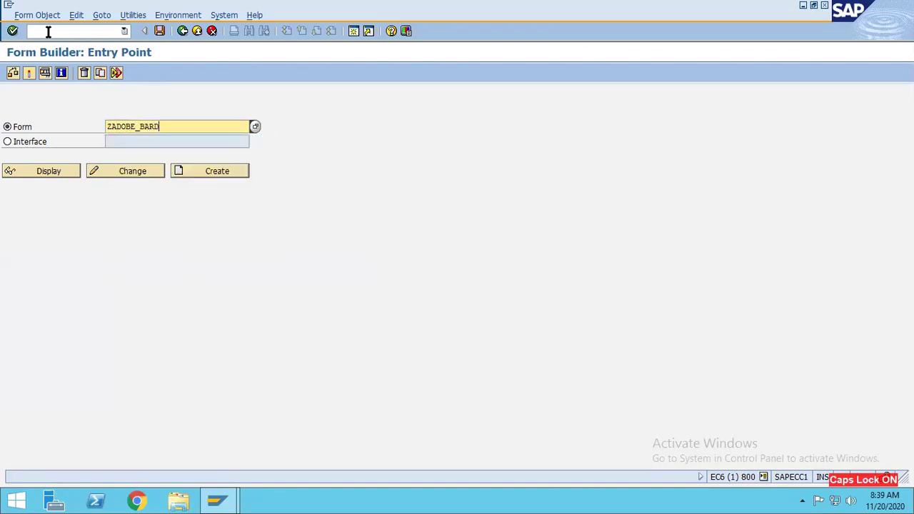
pyautogui.write('ODE_DEMO')
# Step: Create the form on interface ZIF_ALTERNATIVE and save it as a local object
pyautogui.click(228, 172)
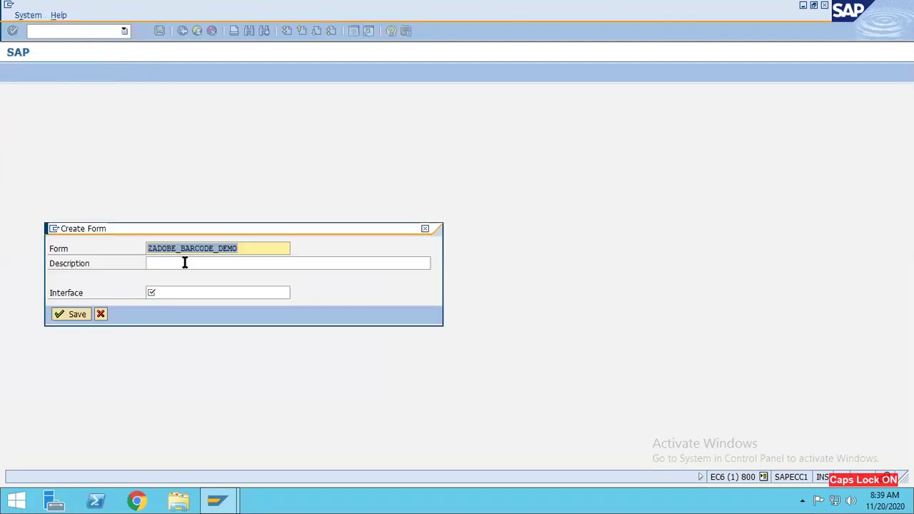
pyautogui.click(153, 292)
pyautogui.click(163, 291)
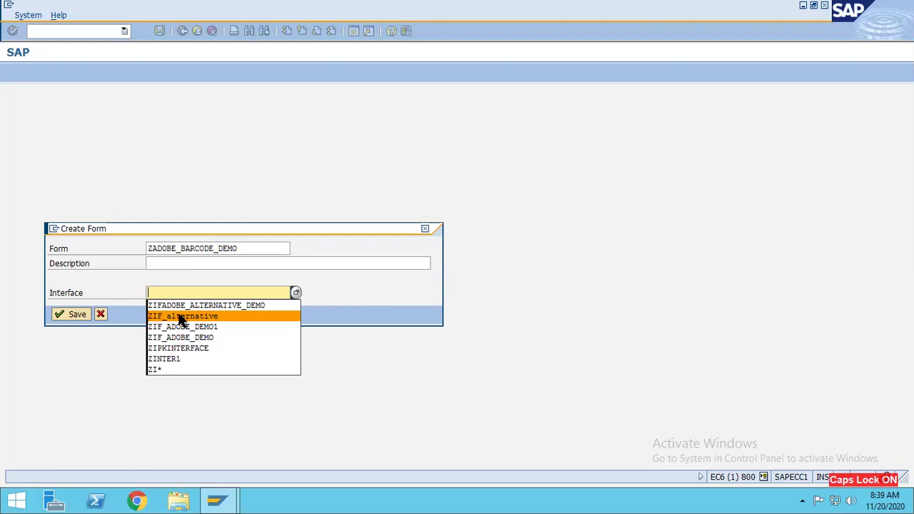
pyautogui.click(181, 318)
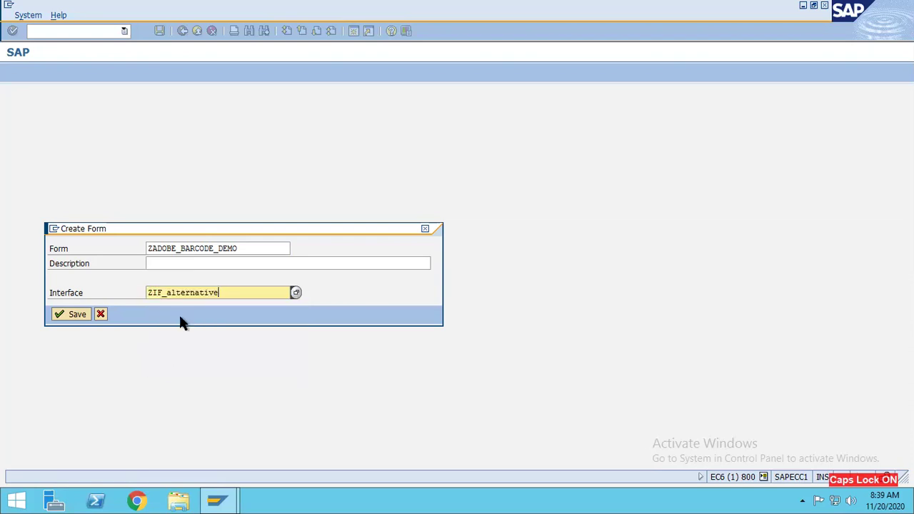
pyautogui.click(80, 315)
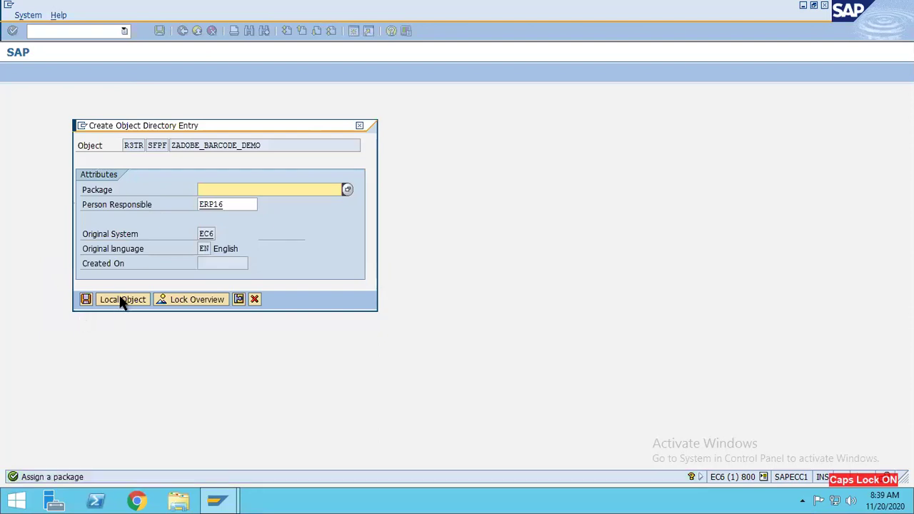
pyautogui.click(123, 299)
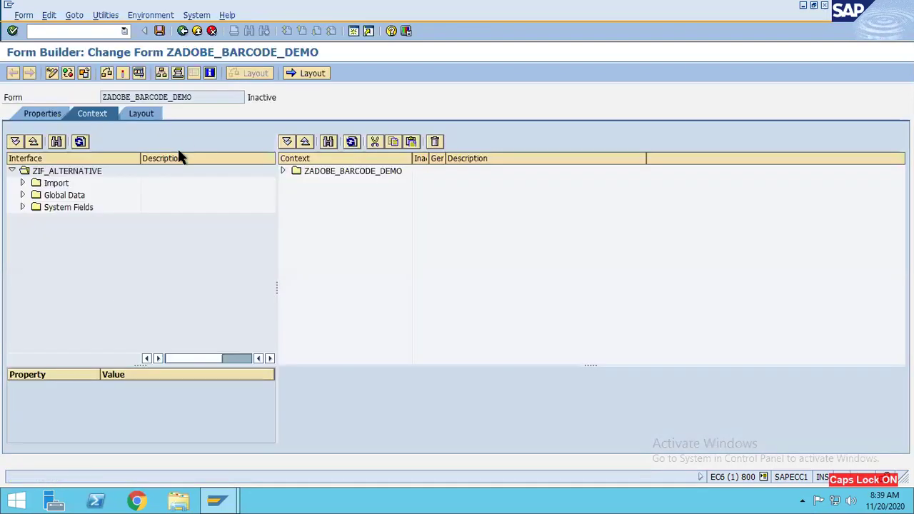
# Step: Open interface ZIF_ALTERNATIVE from the form's properties and view its Global Data and Import parameters
pyautogui.click(34, 115)
pyautogui.doubleClick(138, 183)
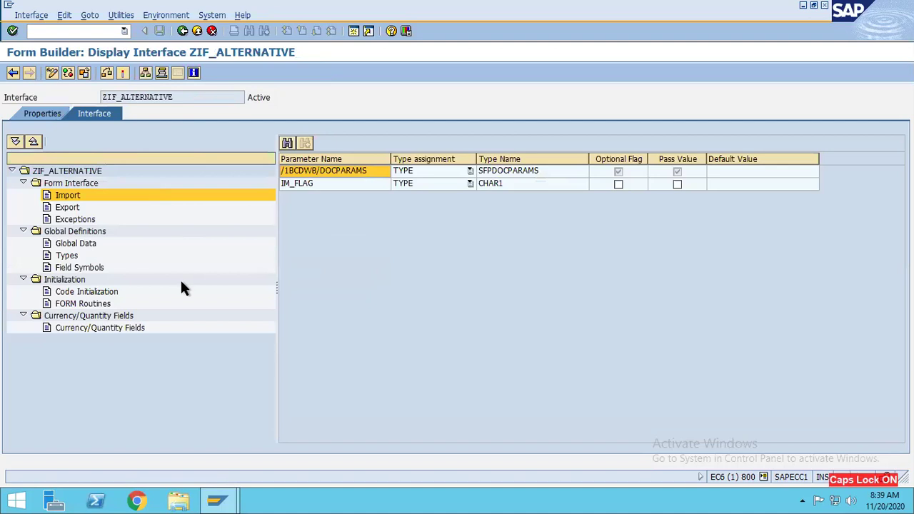
pyautogui.click(77, 244)
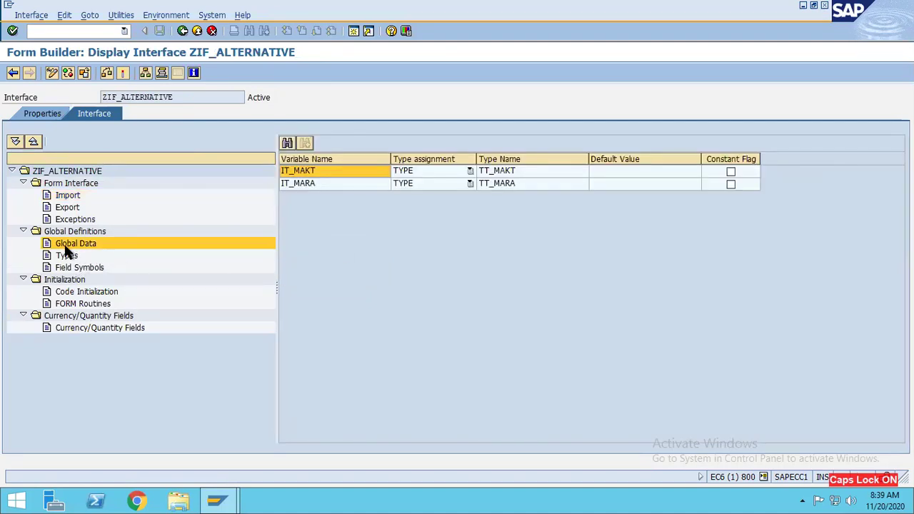
pyautogui.click(65, 199)
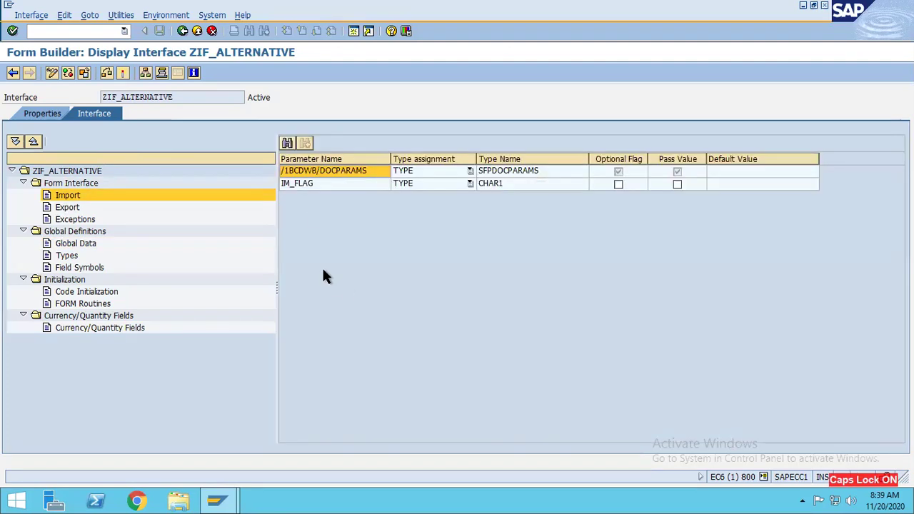
# Step: Add import parameter IM_MANTR of TYPE MATNR to the interface and save it
pyautogui.click(51, 74)
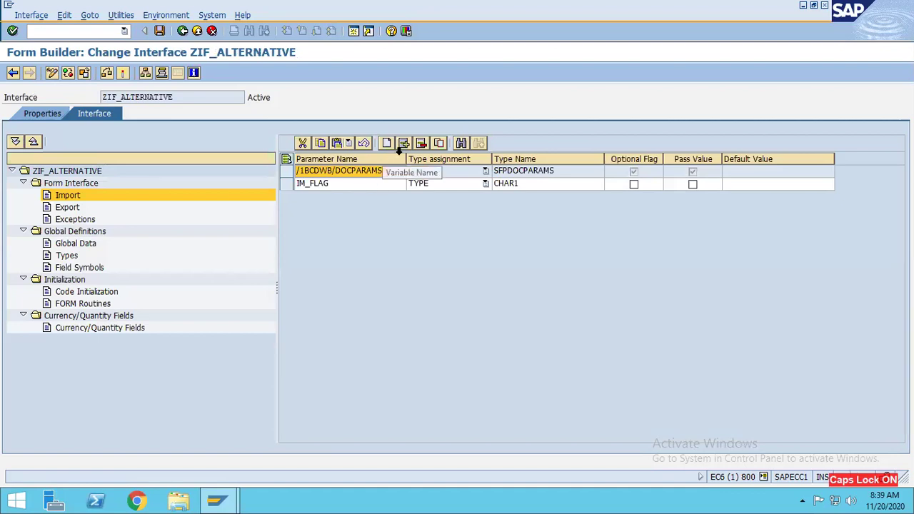
pyautogui.click(404, 143)
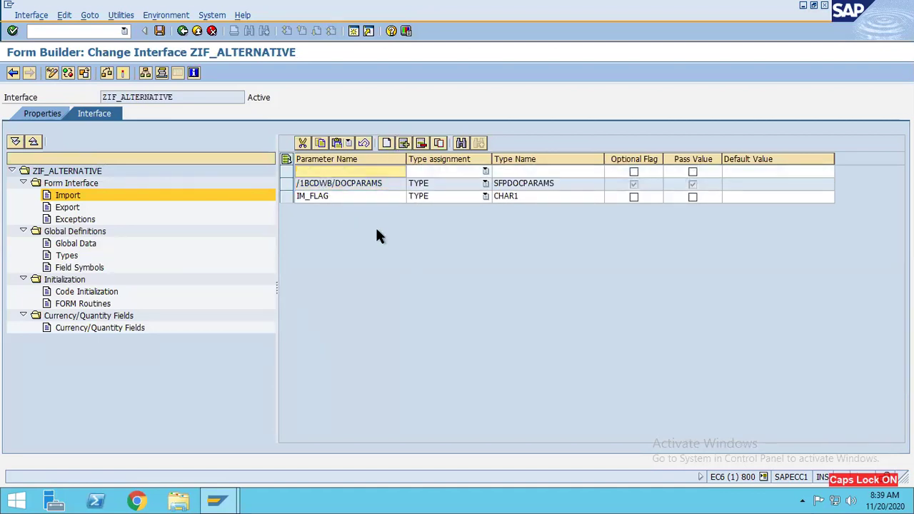
pyautogui.write('IM_MANTR')
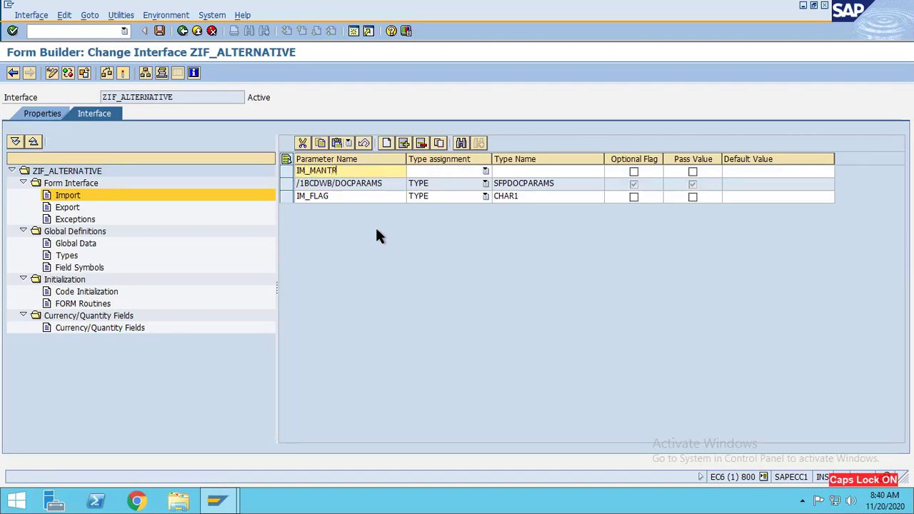
pyautogui.click(485, 171)
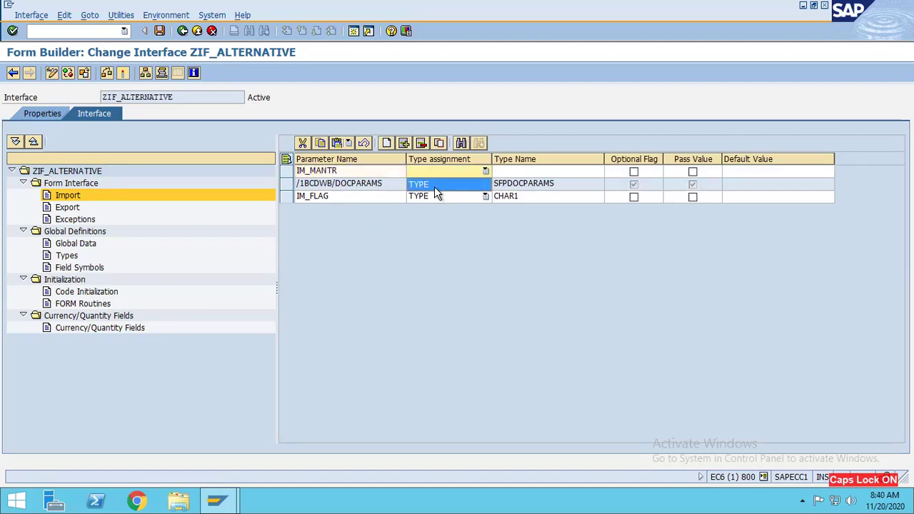
pyautogui.click(468, 185)
pyautogui.click(513, 170)
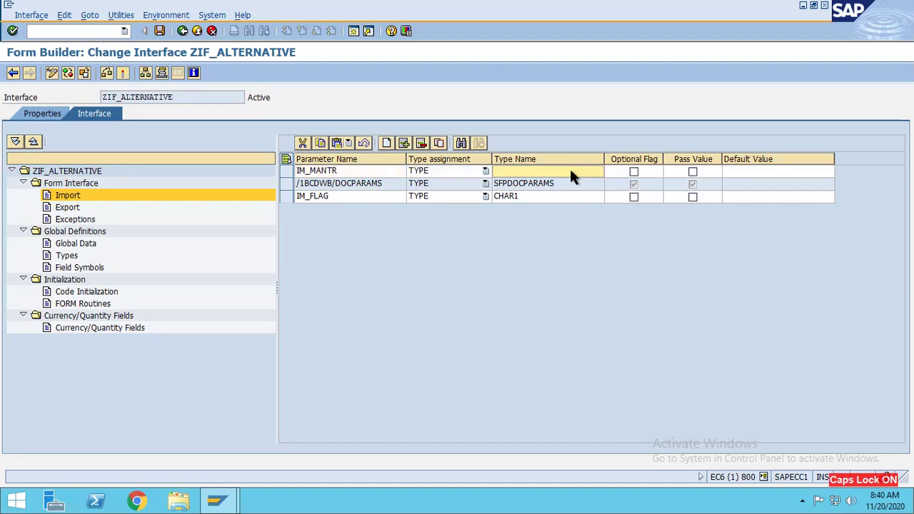
pyautogui.write('MATNR')
pyautogui.press('Return')
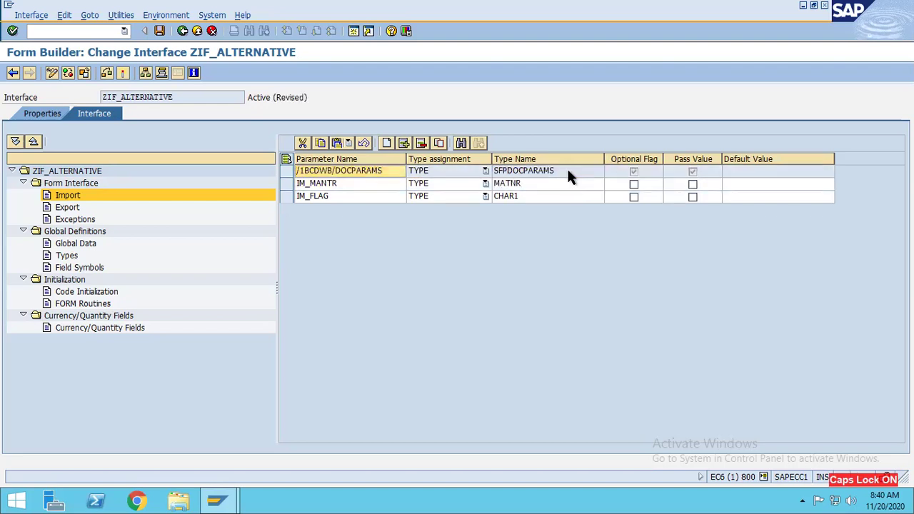
pyautogui.click(159, 31)
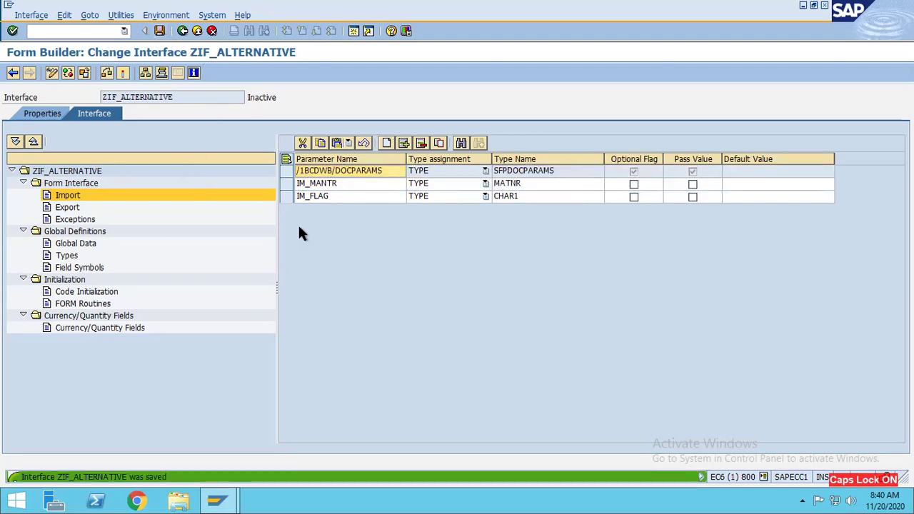
# Step: Copy the IM_MANTR parameter name, then activate ZIF_ALTERNATIVE and confirm the inactive-objects prompt
pyautogui.click(148, 198)
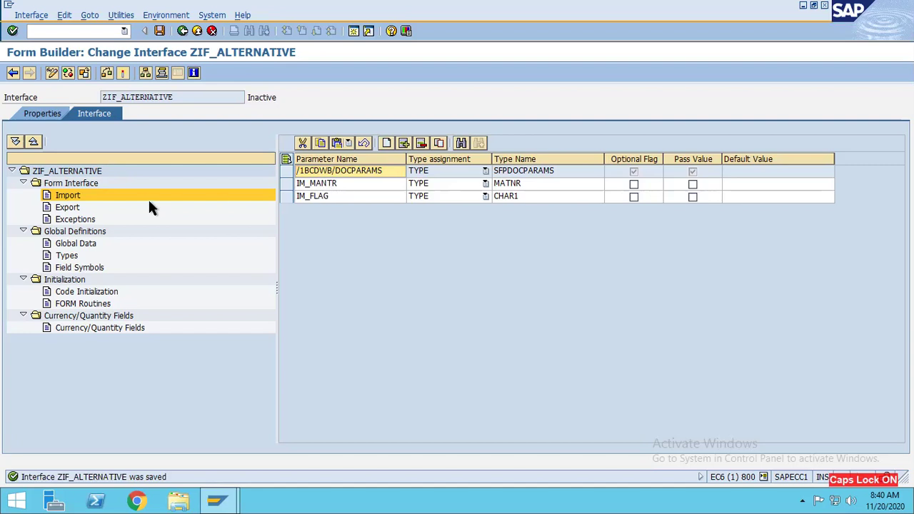
pyautogui.click(330, 184)
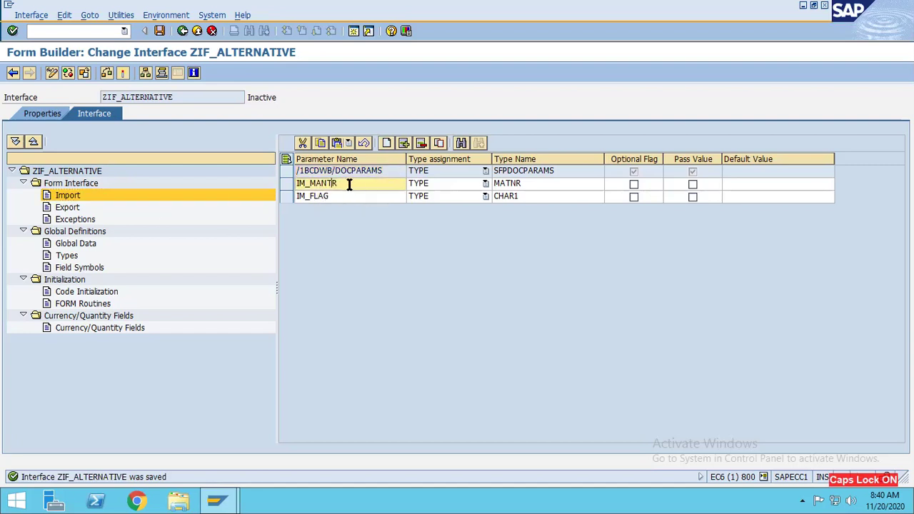
pyautogui.moveTo(347, 183); pyautogui.dragTo(296, 184)
pyautogui.hotkey('ctrl', 'c')
pyautogui.click(121, 74)
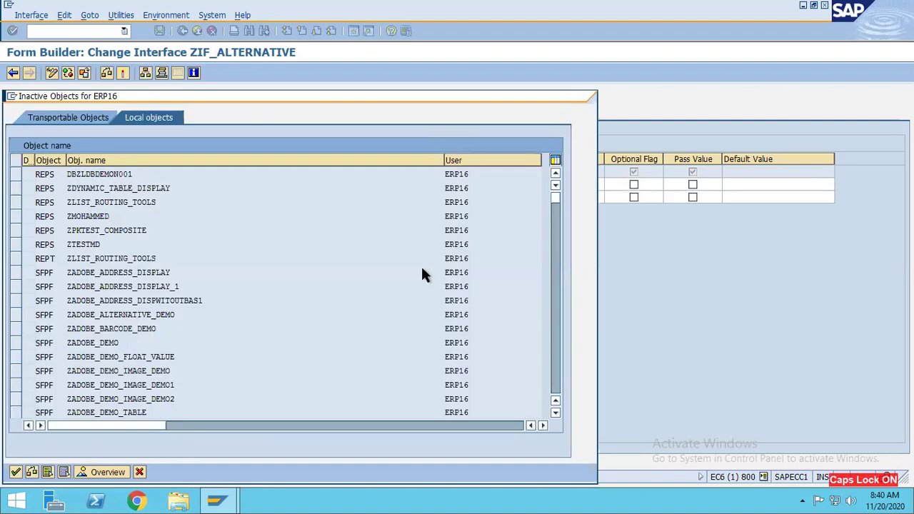
pyautogui.click(16, 472)
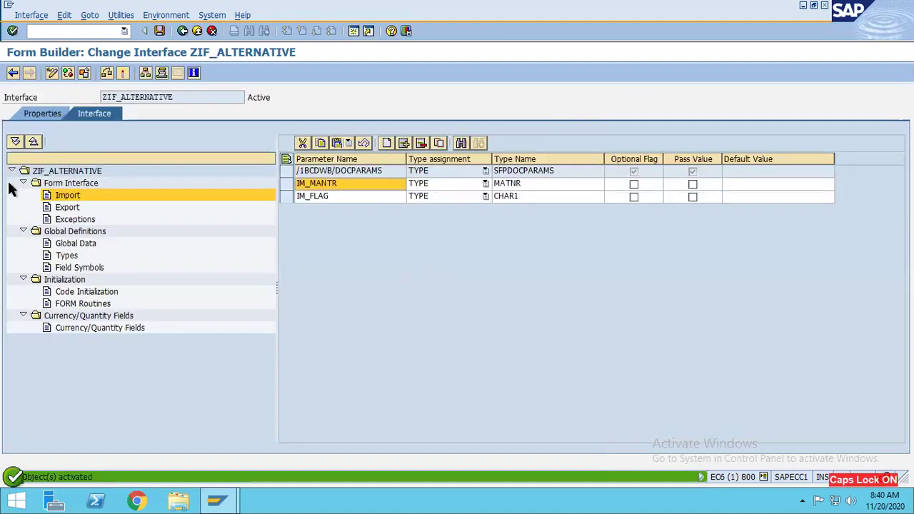
# Step: Back in ZADOBE_BARCODE_DEMO, drag IM_MANTR from Import into the form context and open Layout
pyautogui.click(15, 75)
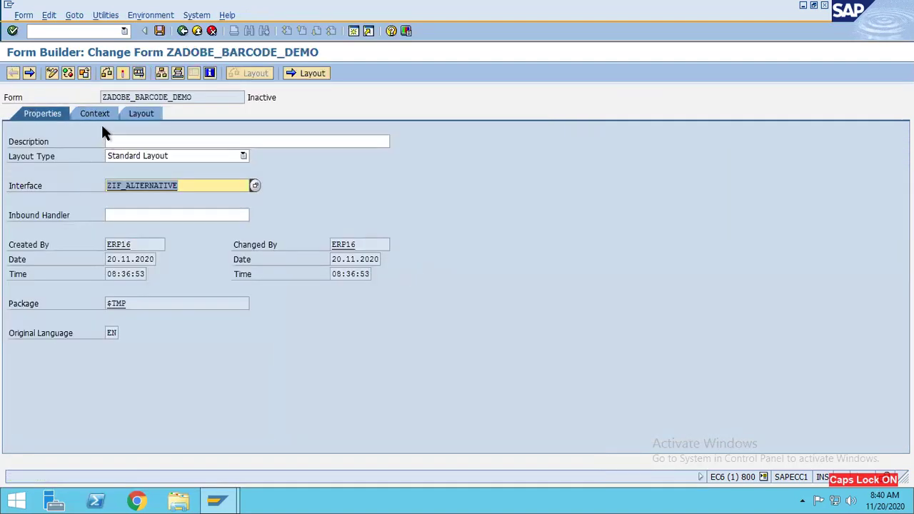
pyautogui.click(94, 114)
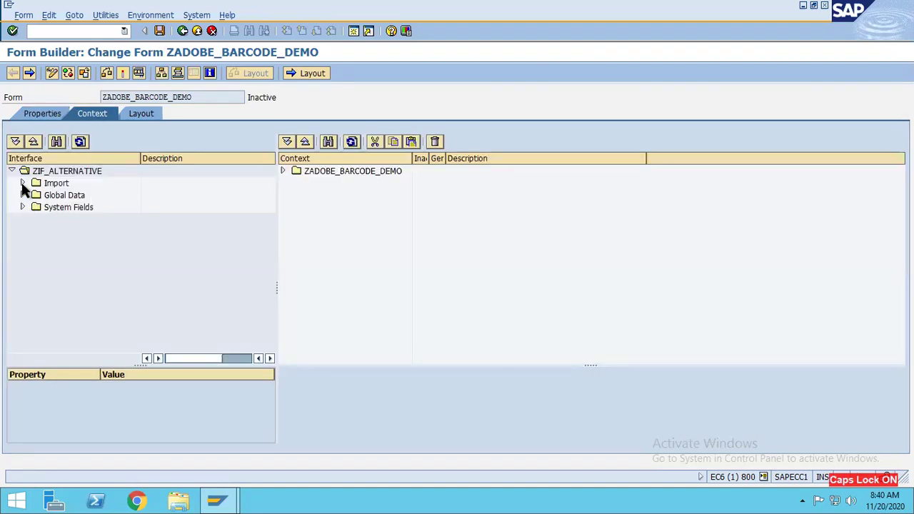
pyautogui.click(22, 184)
pyautogui.moveTo(61, 197); pyautogui.dragTo(303, 178)
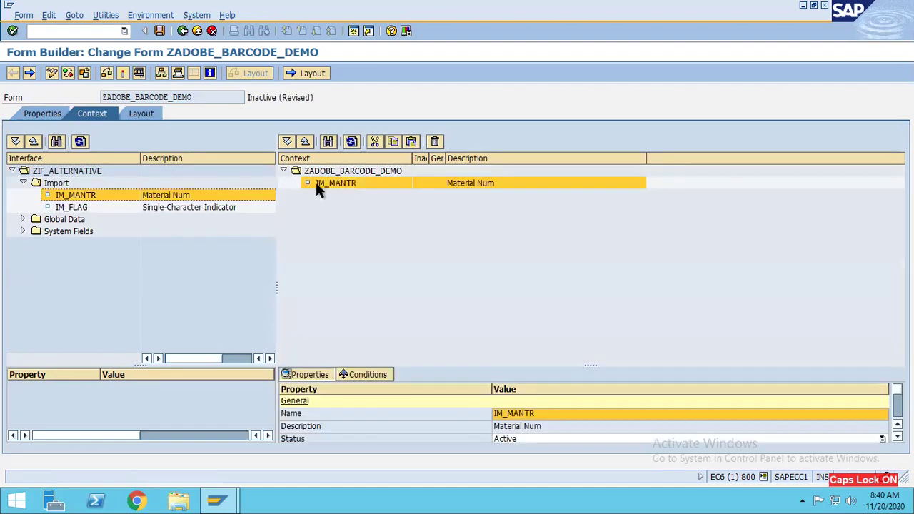
pyautogui.click(142, 114)
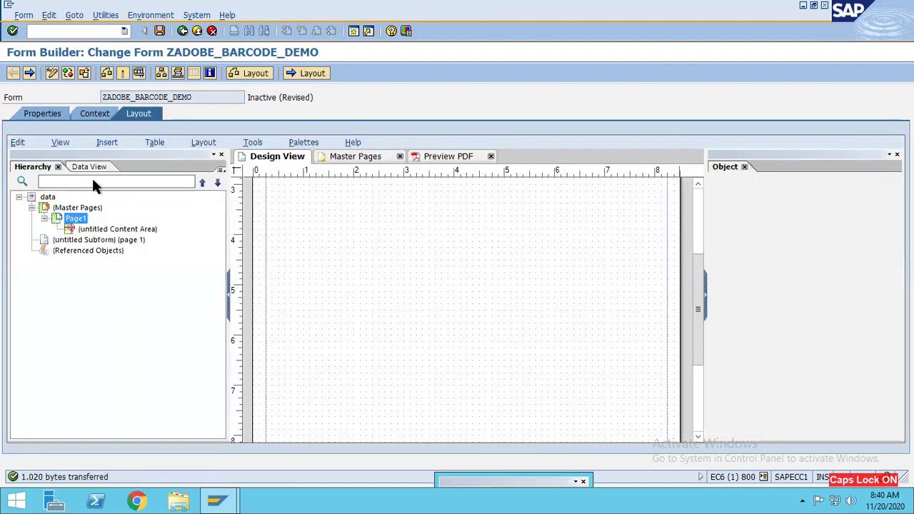
# Step: Drag IM_MANTR from the Data View onto the page as a Material Num field near the left margin
pyautogui.click(85, 165)
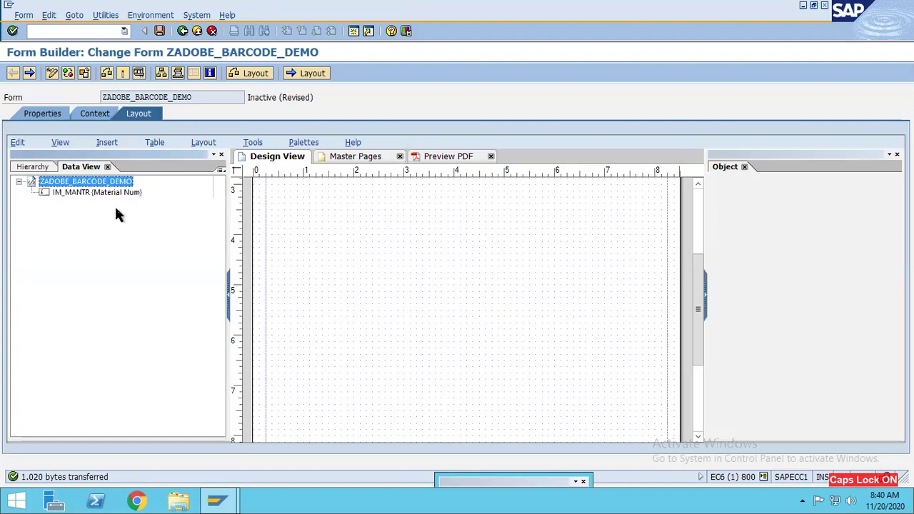
pyautogui.click(59, 191)
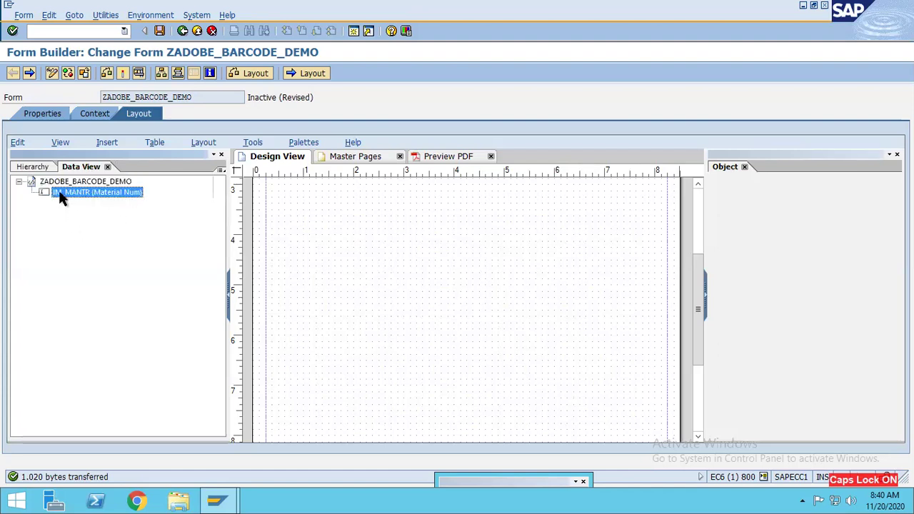
pyautogui.moveTo(59, 190); pyautogui.dragTo(305, 271)
pyautogui.moveTo(398, 280); pyautogui.dragTo(381, 298)
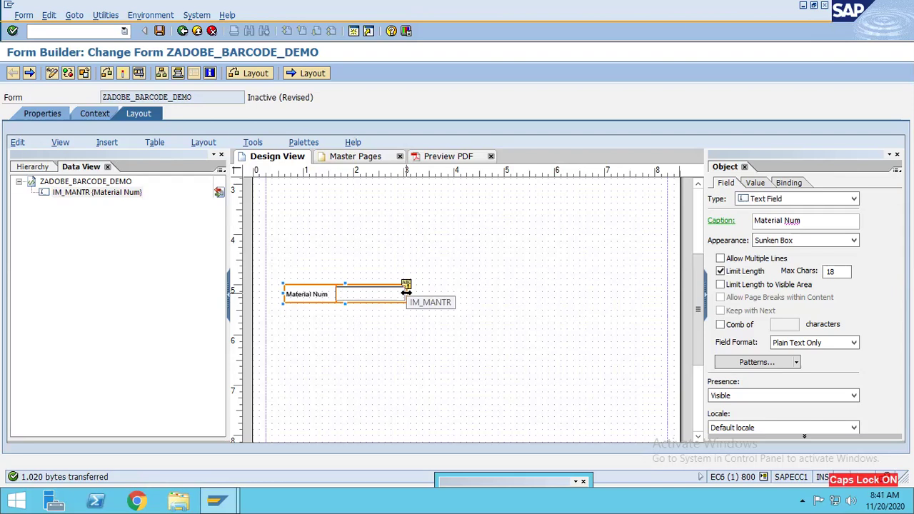
pyautogui.click(307, 141)
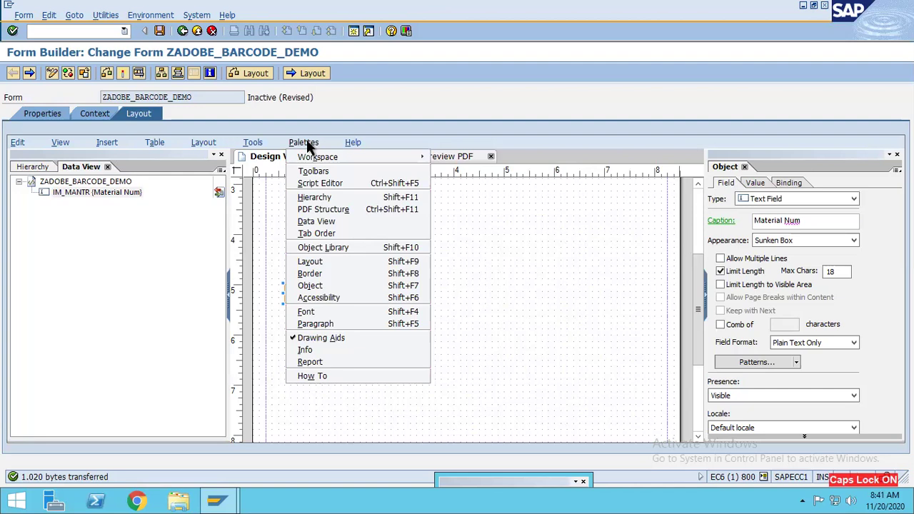
# Step: Show the Object Library widened to two columns and select the Code 128C barcode under Barcodes
pyautogui.click(314, 250)
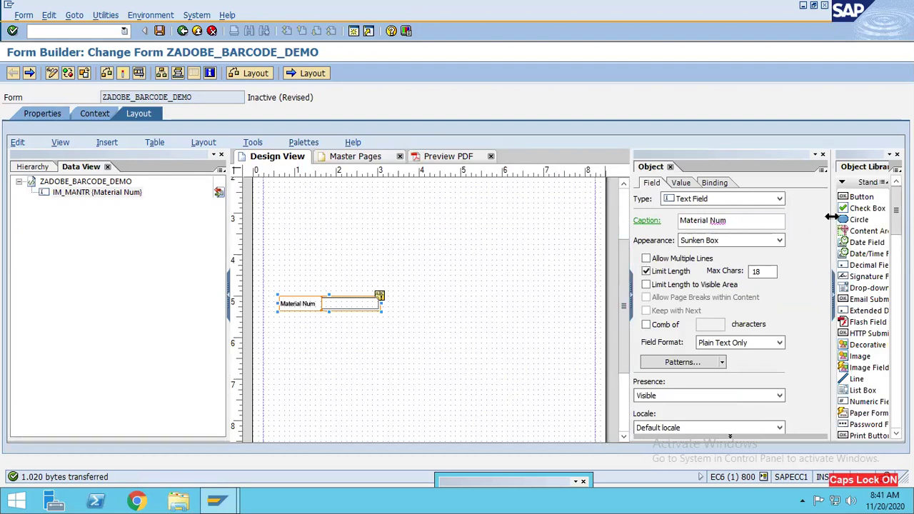
pyautogui.moveTo(831, 218); pyautogui.dragTo(684, 250)
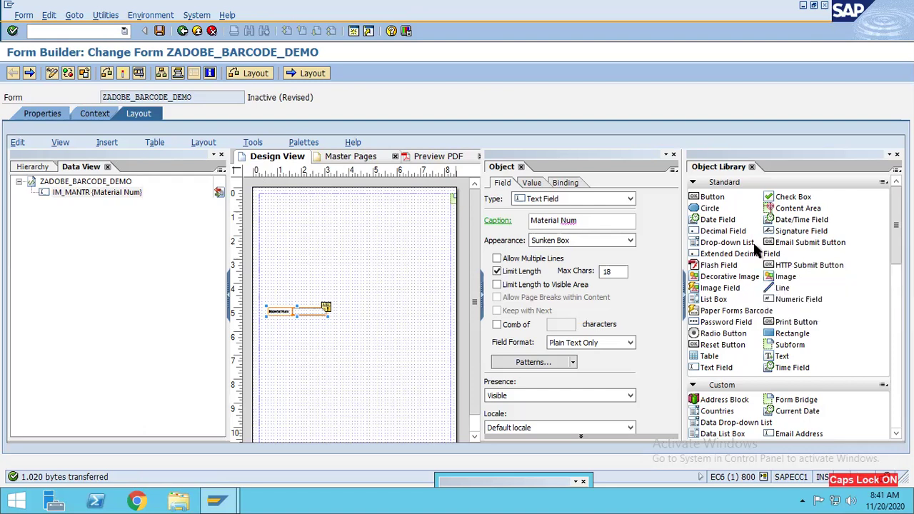
pyautogui.click(782, 300)
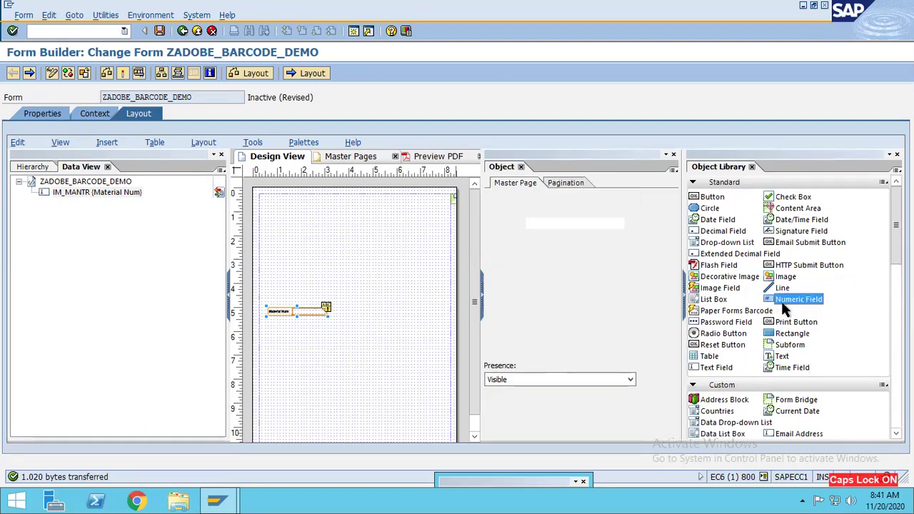
pyautogui.click(792, 334)
pyautogui.scroll(-3, 794, 339)
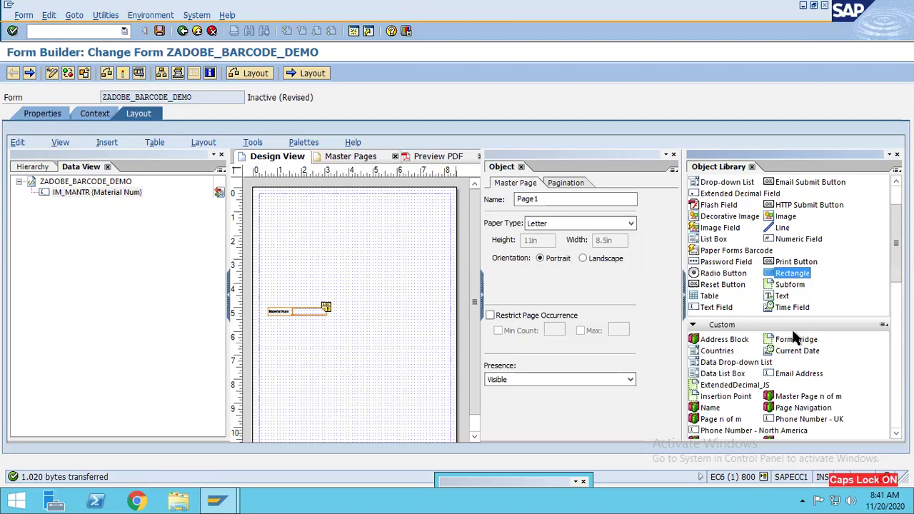
pyautogui.scroll(-3, 793, 335)
pyautogui.scroll(-3, 792, 336)
pyautogui.scroll(-5, 791, 330)
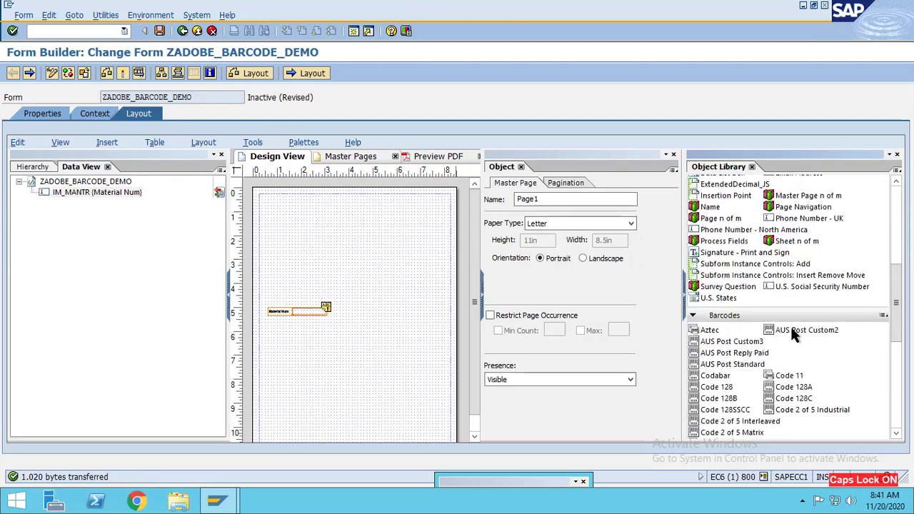
pyautogui.scroll(-2, 786, 336)
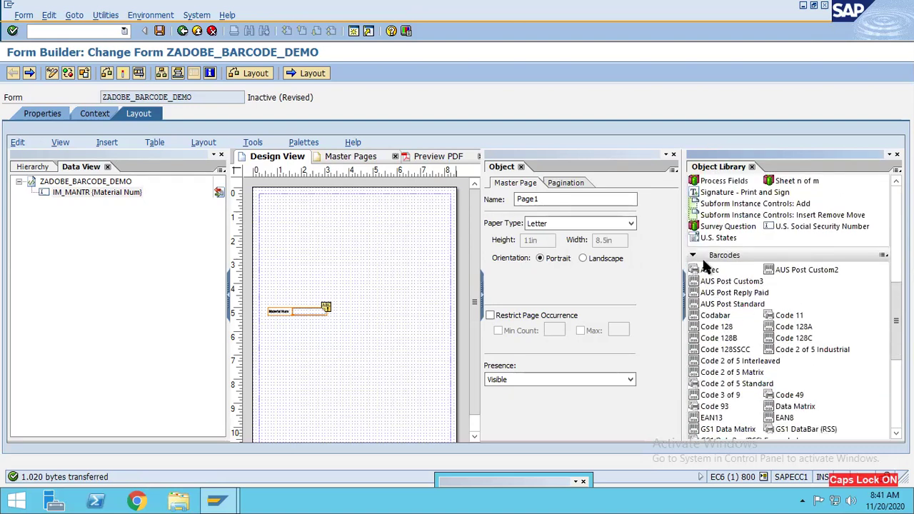
pyautogui.click(728, 303)
pyautogui.scroll(-2, 747, 308)
pyautogui.scroll(-1, 748, 313)
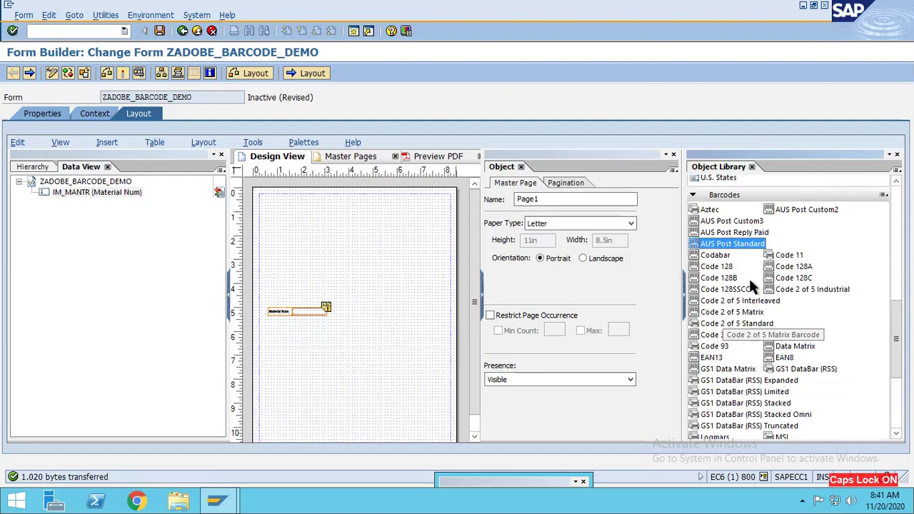
pyautogui.scroll(1, 746, 282)
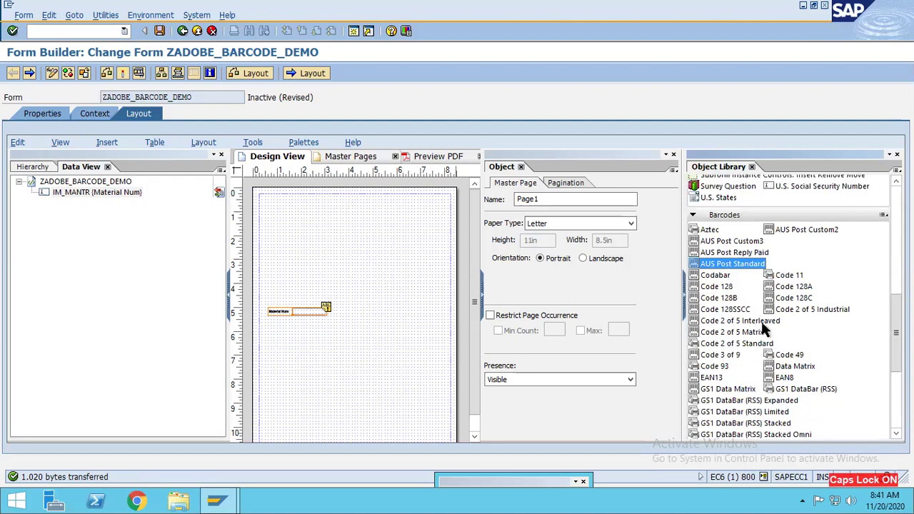
pyautogui.click(771, 300)
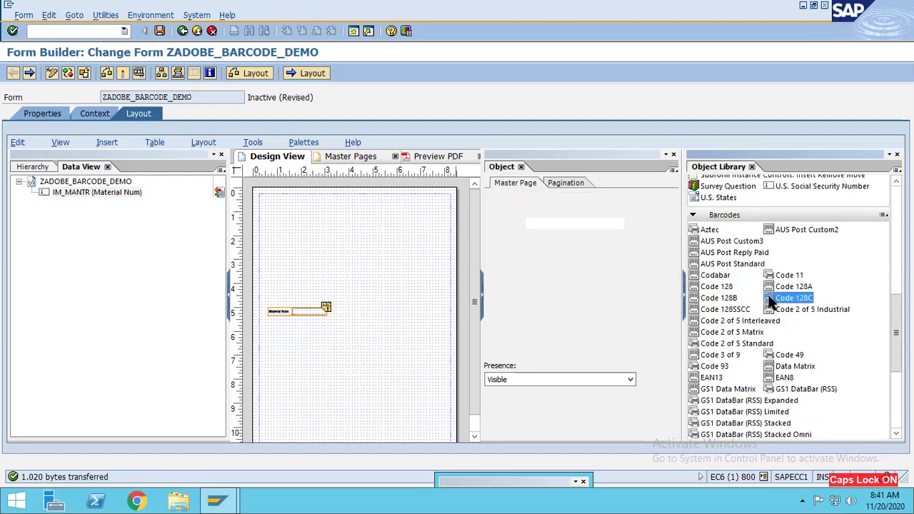
# Step: Place the Code 128C barcode beside Material Num, close the library, and align it level with the field
pyautogui.moveTo(771, 300)
pyautogui.mouseDown()
pyautogui.moveTo(373, 275)
pyautogui.moveTo(347, 299)
pyautogui.moveTo(345, 309)
pyautogui.moveTo(387, 324)
pyautogui.moveTo(442, 322)
pyautogui.moveTo(412, 326)
pyautogui.mouseUp()
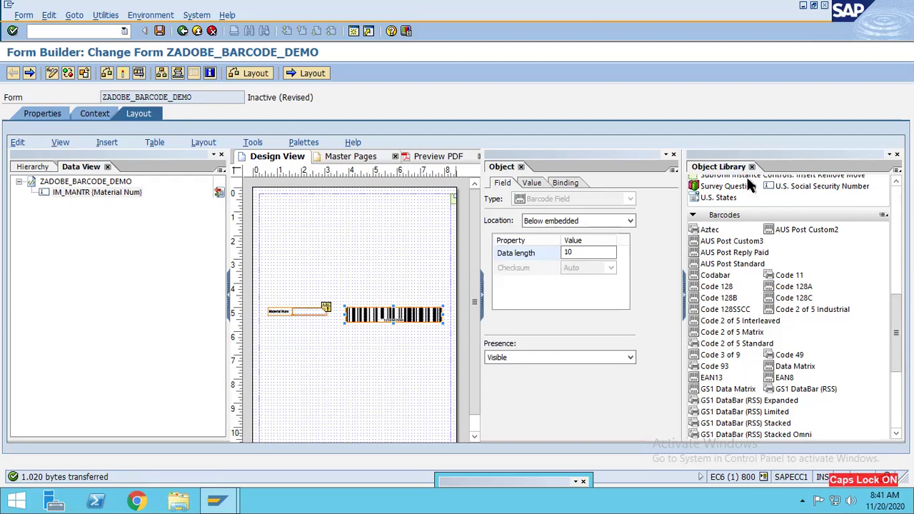
pyautogui.click(751, 167)
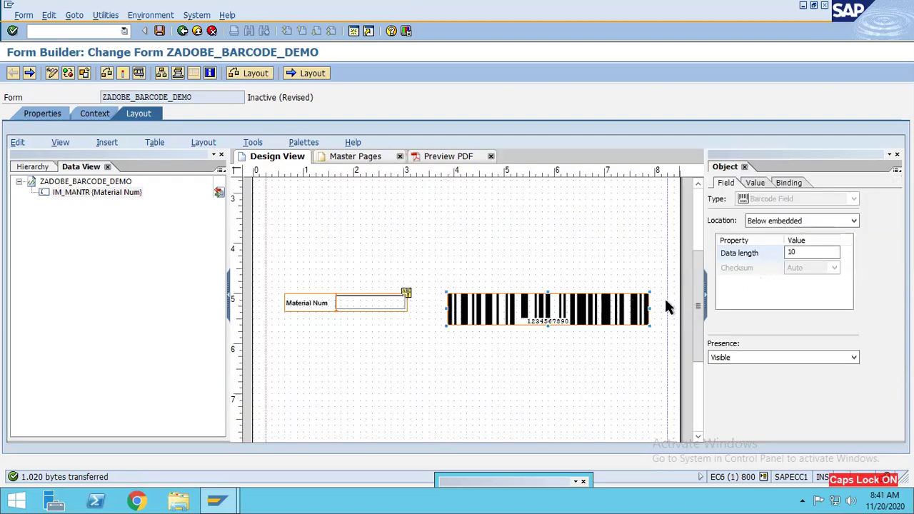
pyautogui.moveTo(562, 312); pyautogui.dragTo(554, 302)
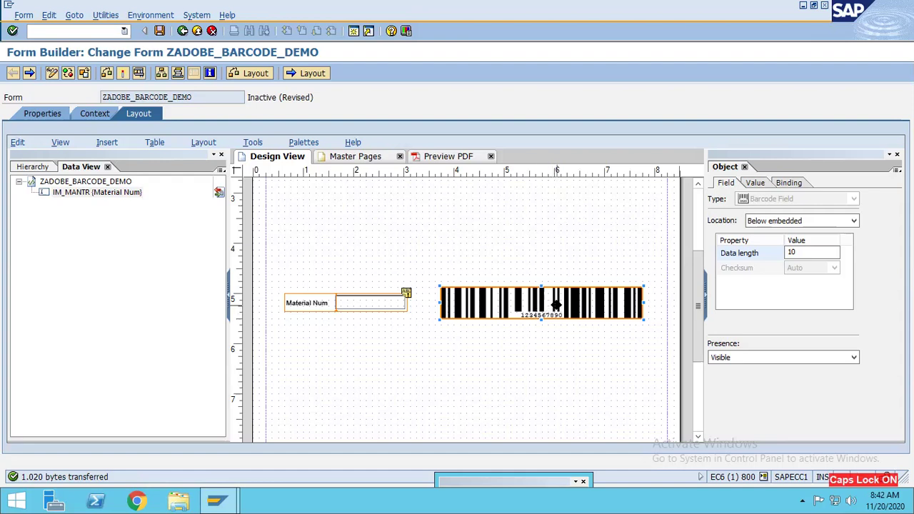
# Step: Set the barcode's data binding to IM_MANTR (Material Num), giving $.IM_MANTR like the Material Num field
pyautogui.click(791, 184)
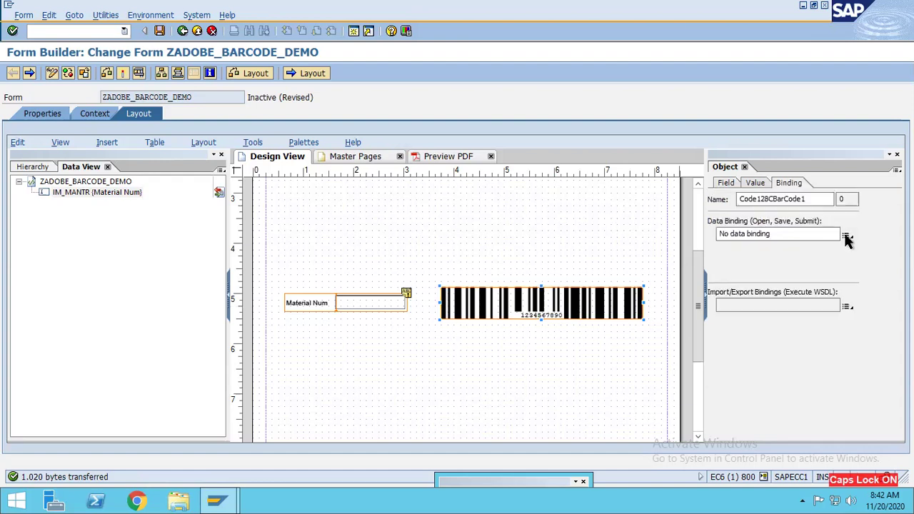
pyautogui.click(846, 237)
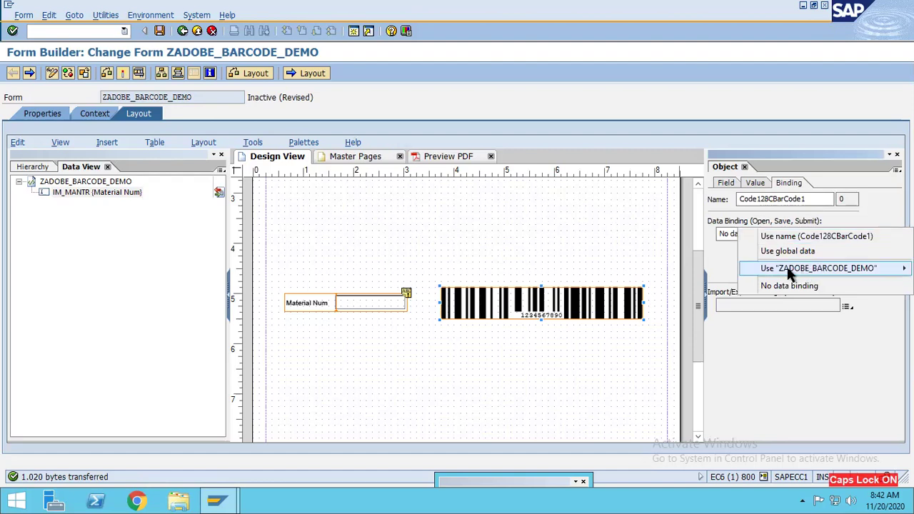
pyautogui.moveTo(807, 269)
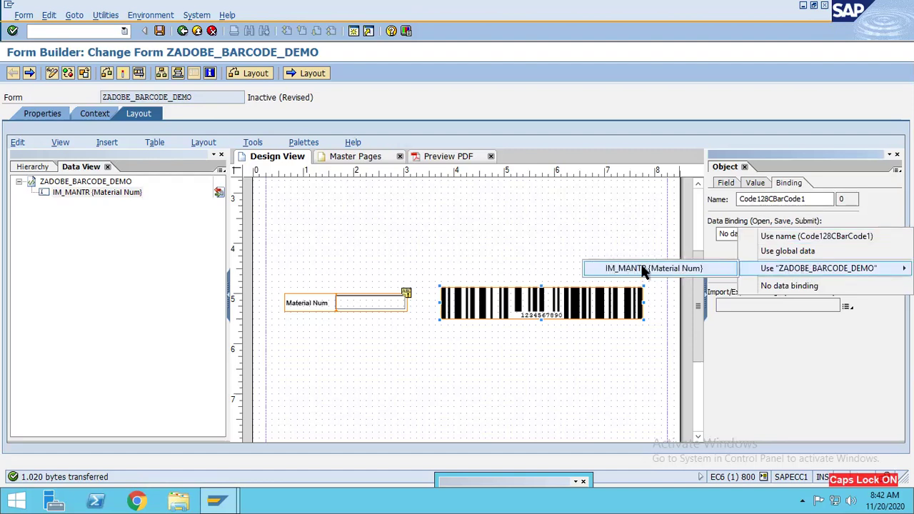
pyautogui.click(670, 268)
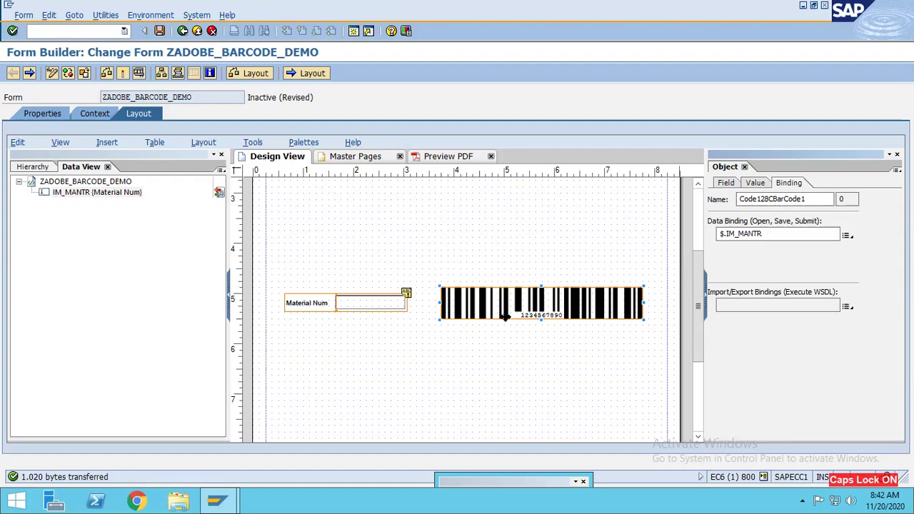
pyautogui.click(353, 305)
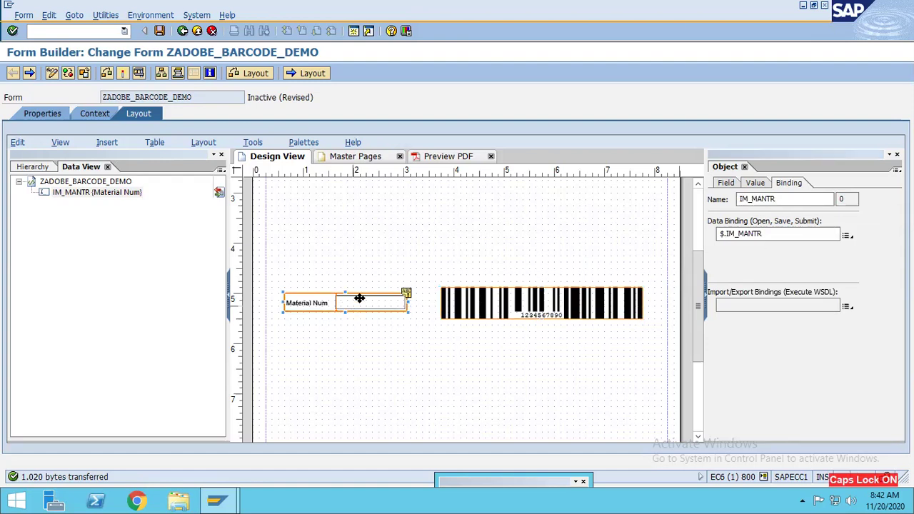
pyautogui.click(359, 300)
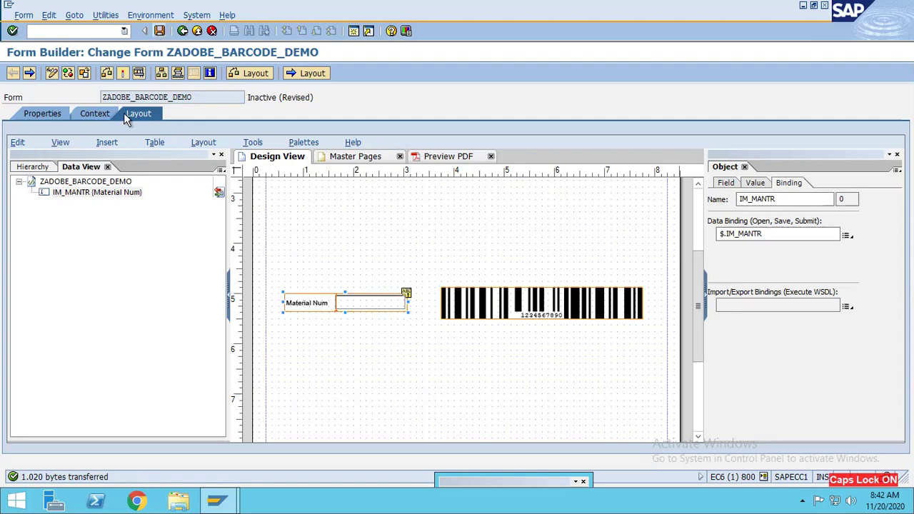
# Step: Check the form, dismiss the warnings, activate it with Ctrl+F3, and launch a test run
pyautogui.click(107, 74)
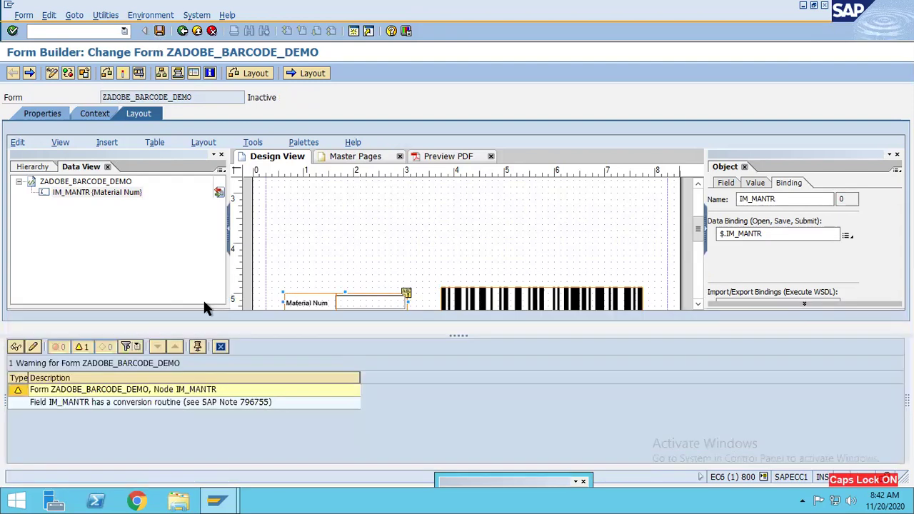
pyautogui.click(221, 347)
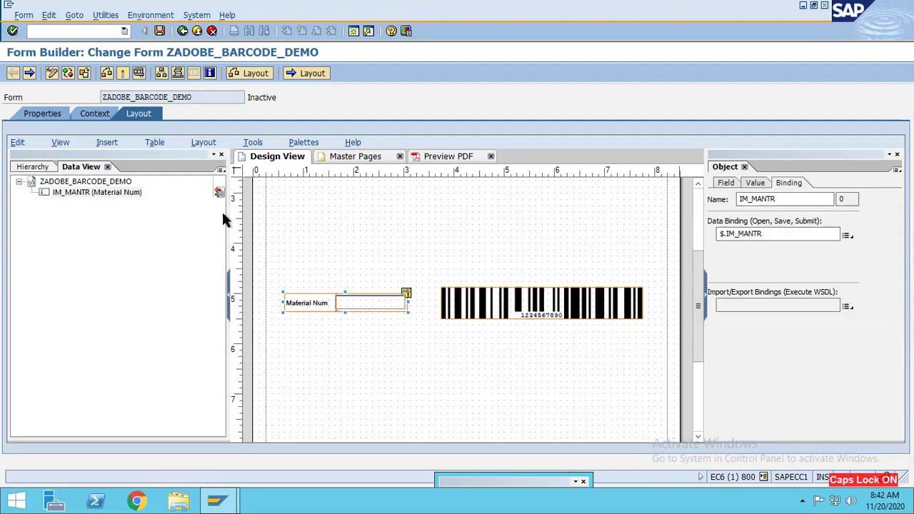
pyautogui.hotkey('ctrl', 'F3')
pyautogui.press('Return')
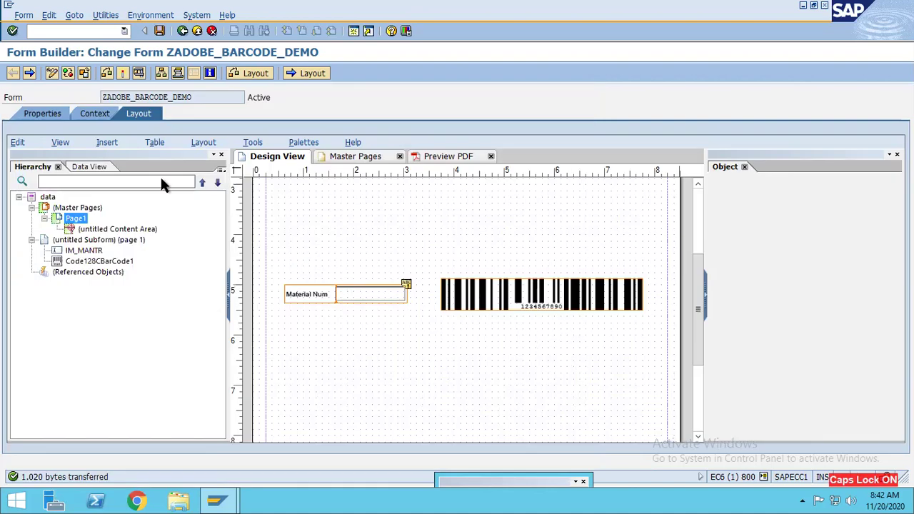
pyautogui.click(139, 74)
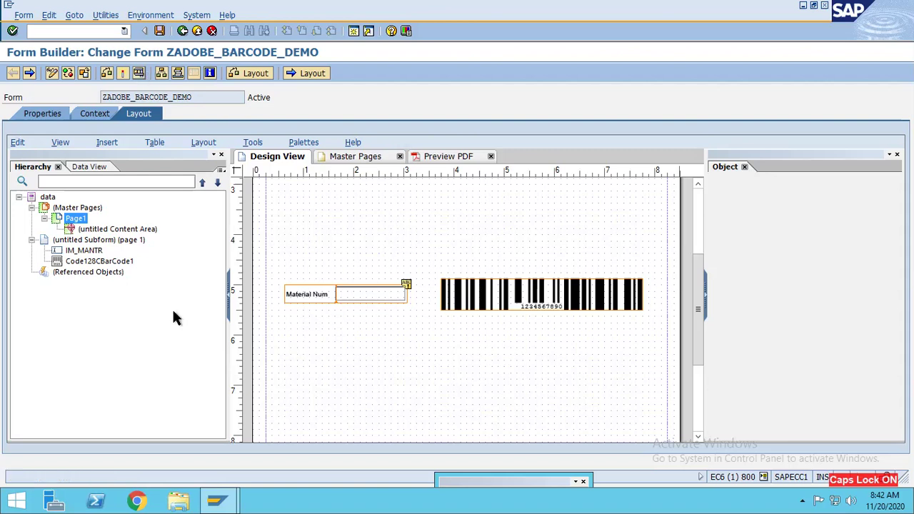
pyautogui.click(175, 247)
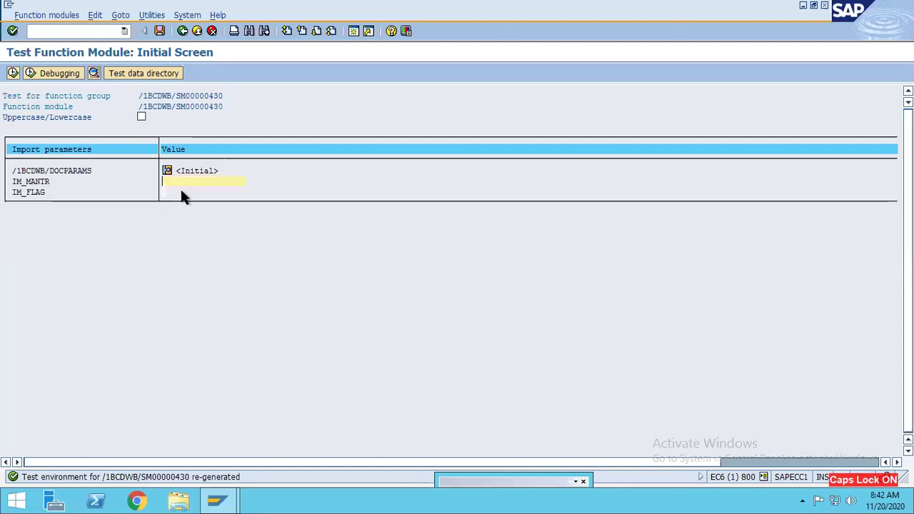
pyautogui.write('8971472172')
pyautogui.moveTo(217, 181); pyautogui.dragTo(113, 172)
pyautogui.click(14, 73)
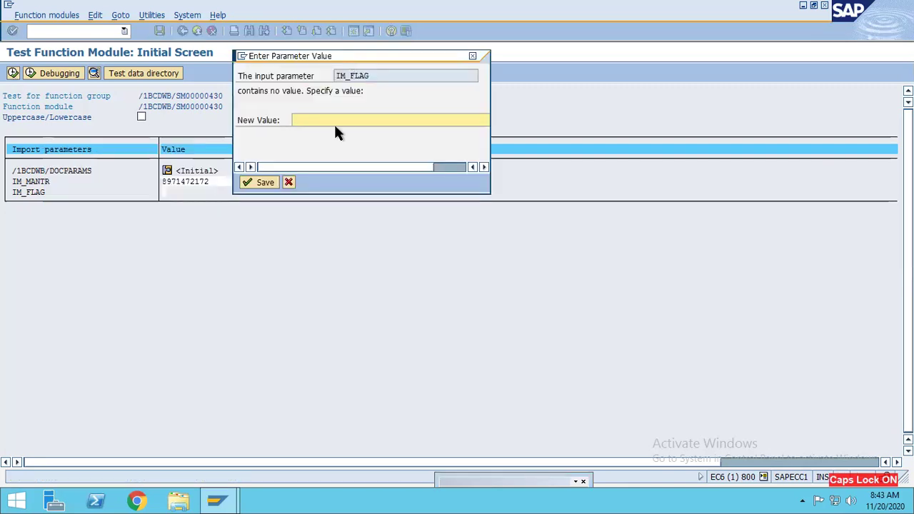
pyautogui.write('x')
pyautogui.click(260, 184)
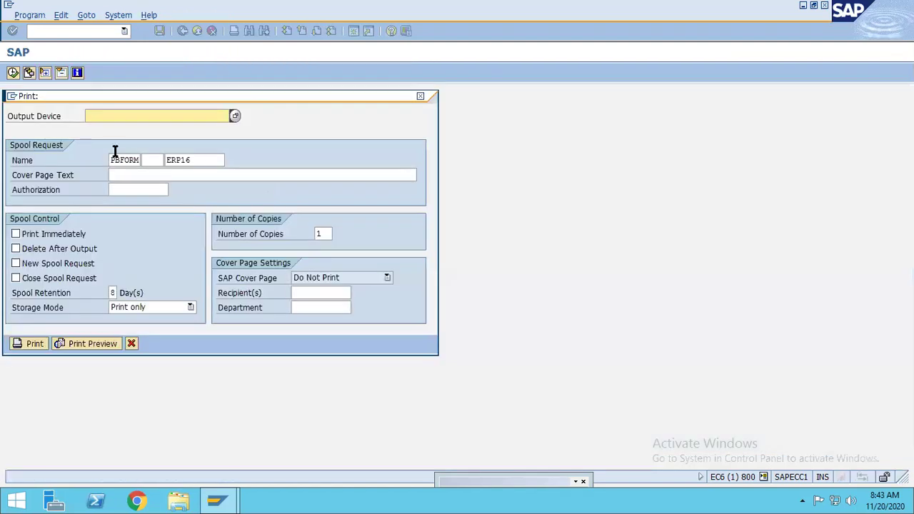
# Step: Print-preview the form on output device LP01 and scroll to the form content
pyautogui.write('lp01')
pyautogui.click(88, 347)
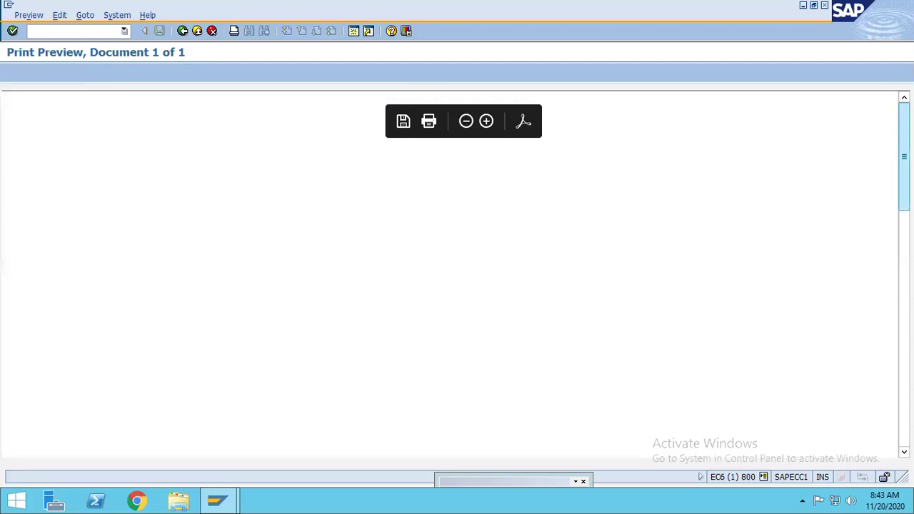
pyautogui.scroll(-5, 904, 158)
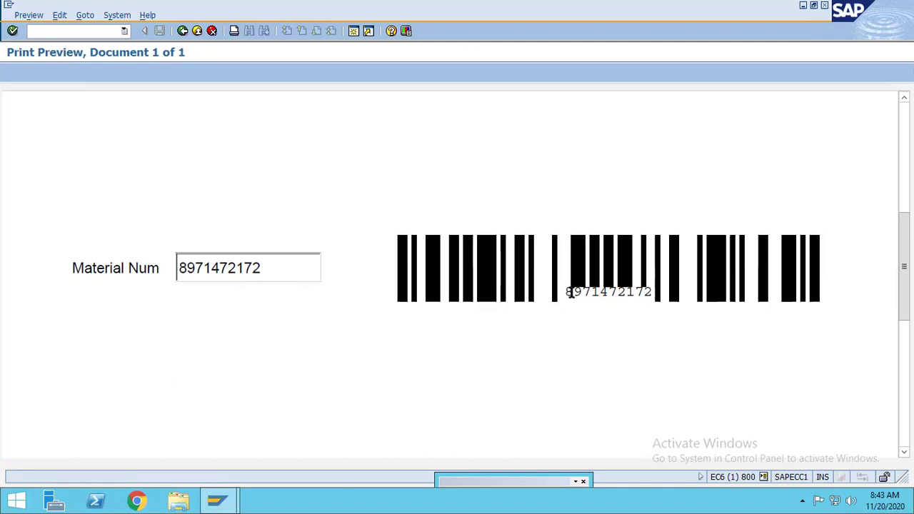
pyautogui.doubleClick(617, 296)
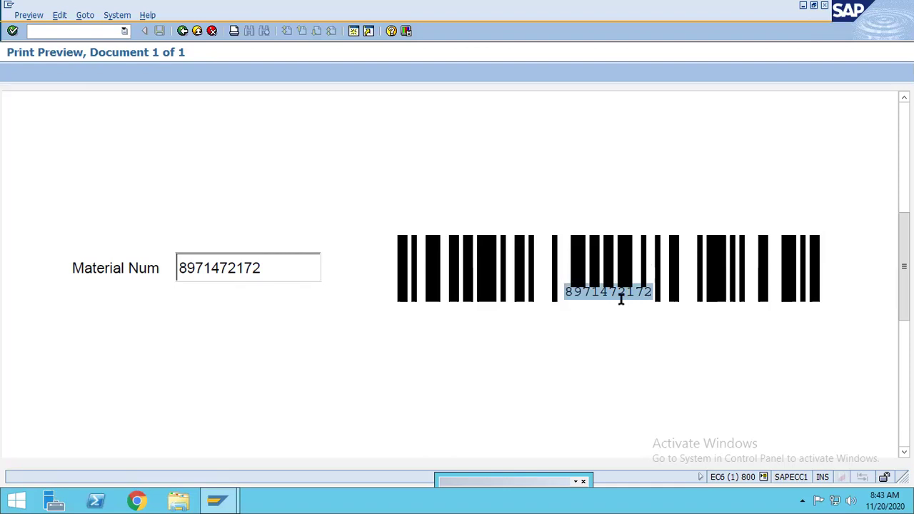
pyautogui.click(568, 293)
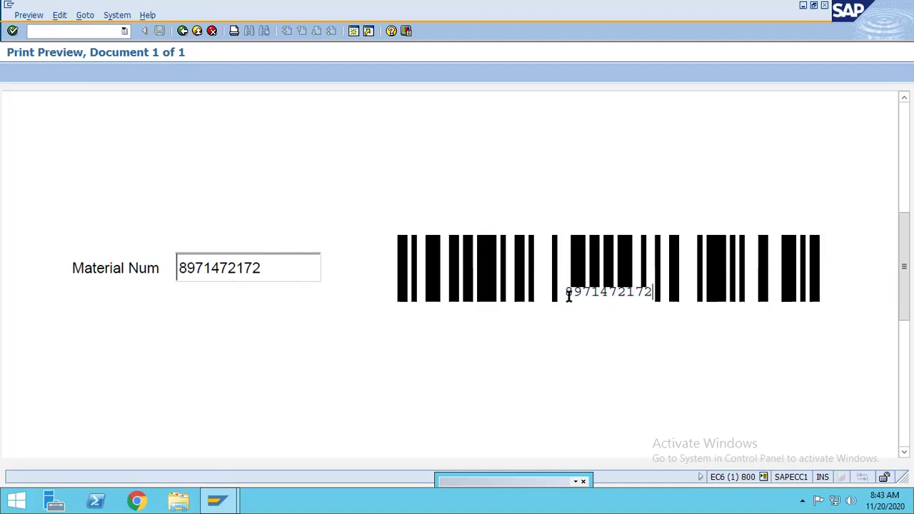
pyautogui.doubleClick(567, 293)
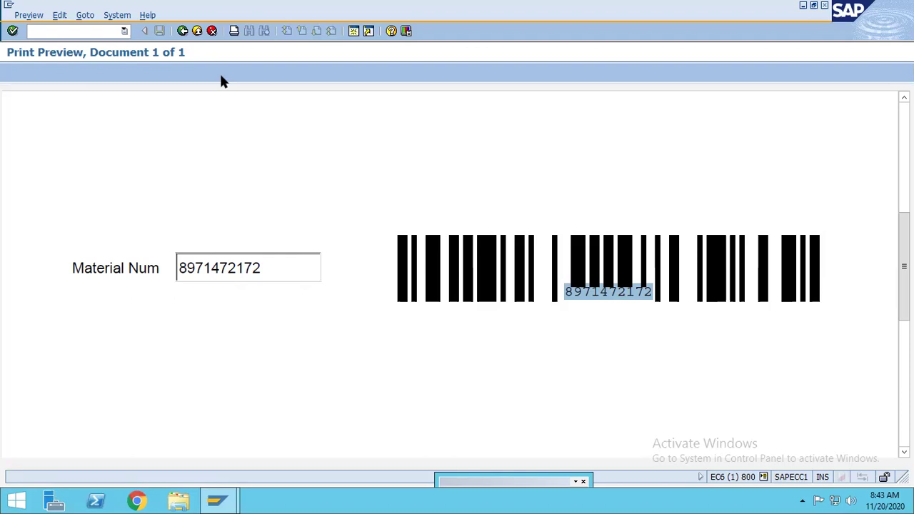
pyautogui.click(182, 31)
pyautogui.click(182, 32)
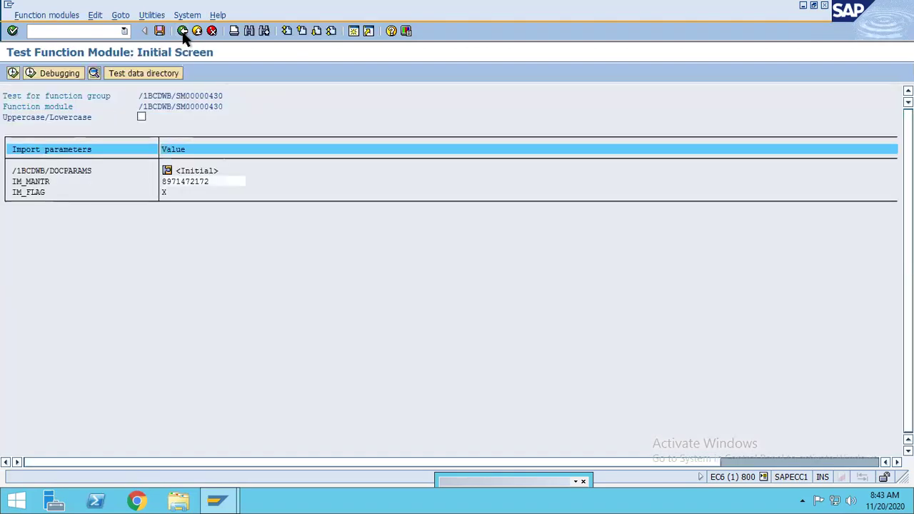